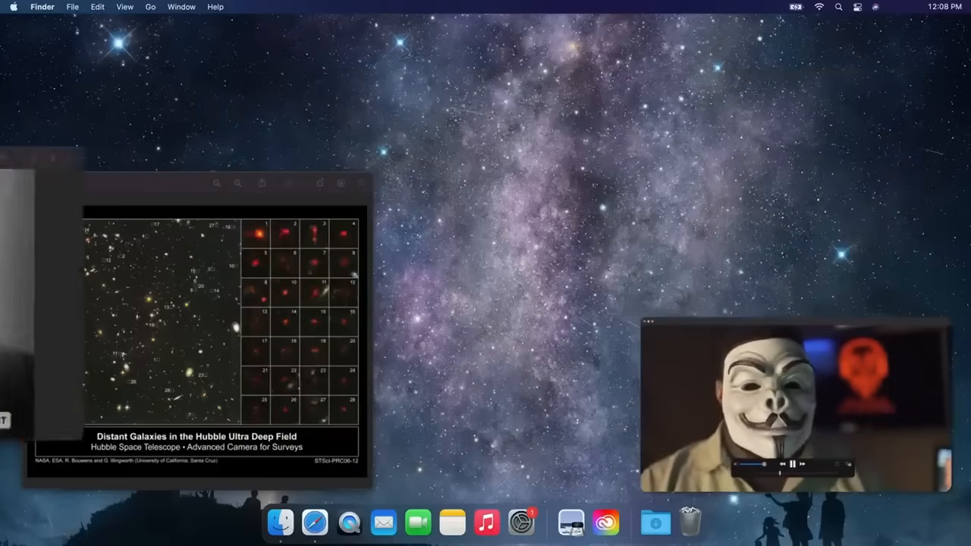
Enlarge the Lemaître portrait, bring the Deep Field image forward full screen and zoom in on its galaxies
left_click_drag(474, 393, 529, 430)
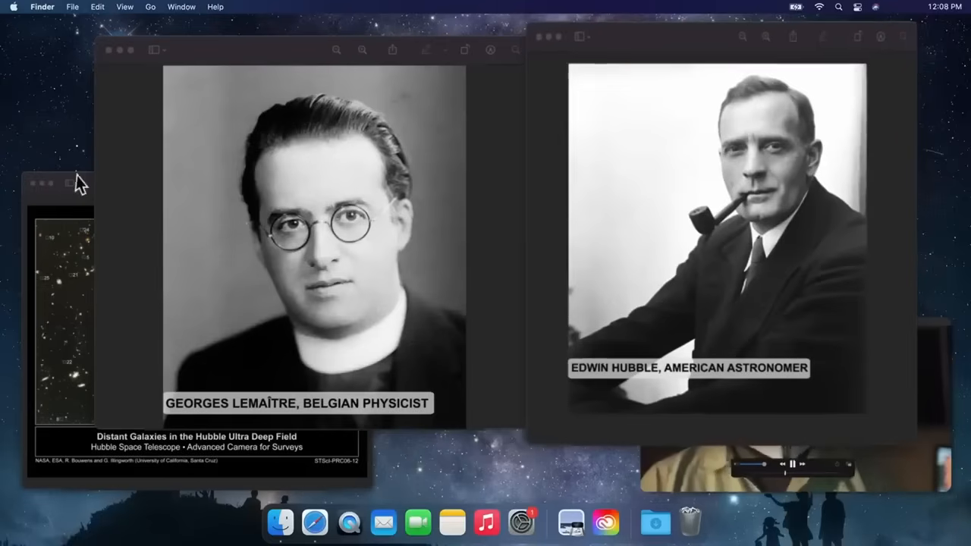
left_click_drag(78, 182, 288, 138)
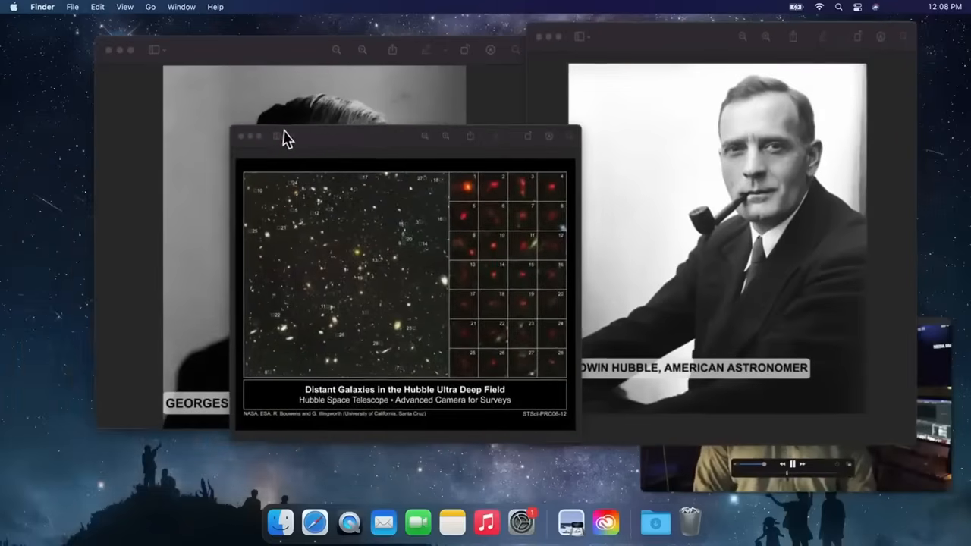
left_click(259, 138)
left_click(484, 265)
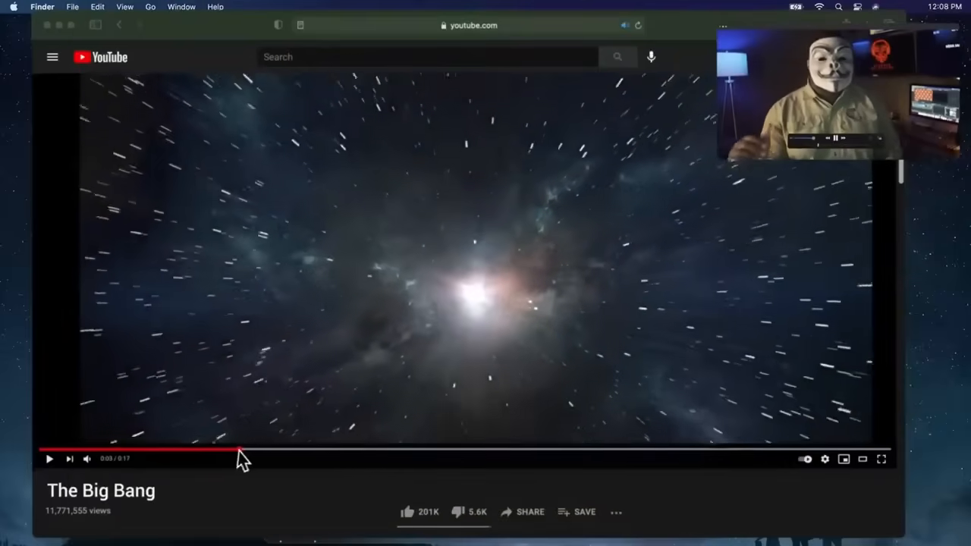
Rewind The Big Bang clip's playhead all the way back to 0:00 so it replays
left_click_drag(239, 459, 158, 459)
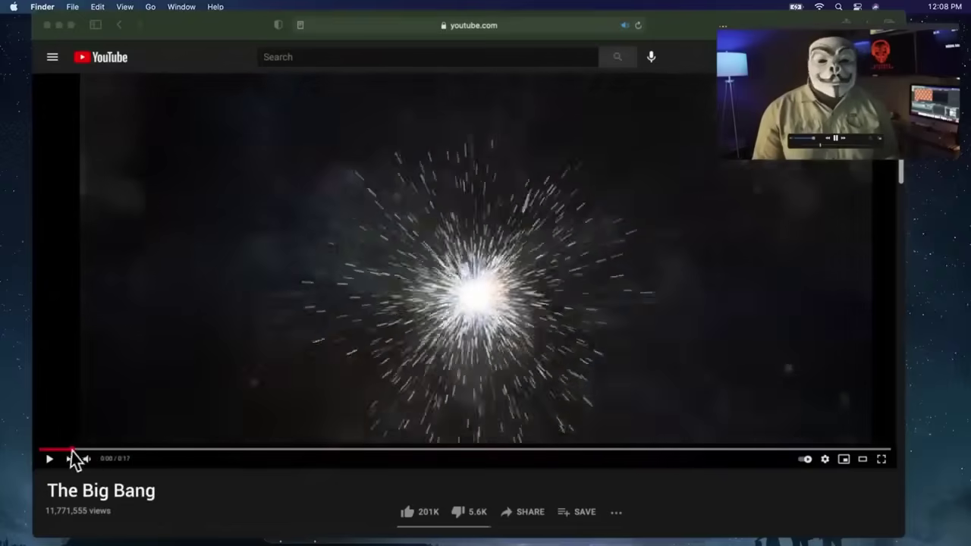
left_click_drag(139, 459, 43, 459)
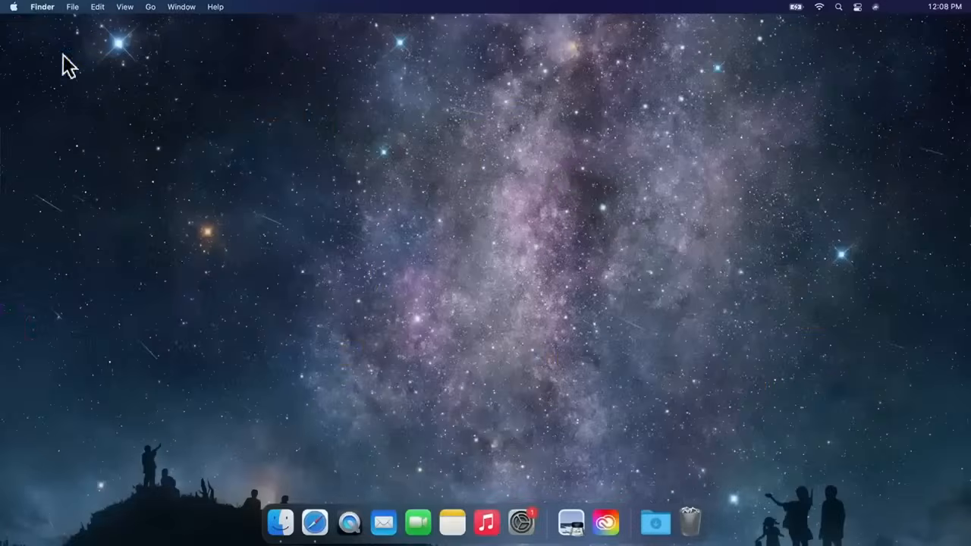
Search Google for 'oscillating universe theory' from the browser's homepage
left_click(315, 522)
type("oscillating universe theory")
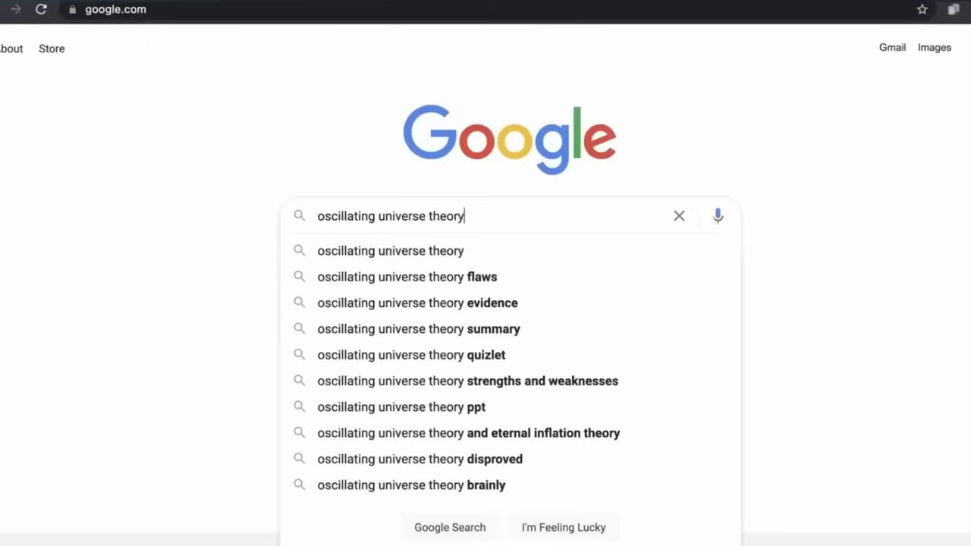
key("Return")
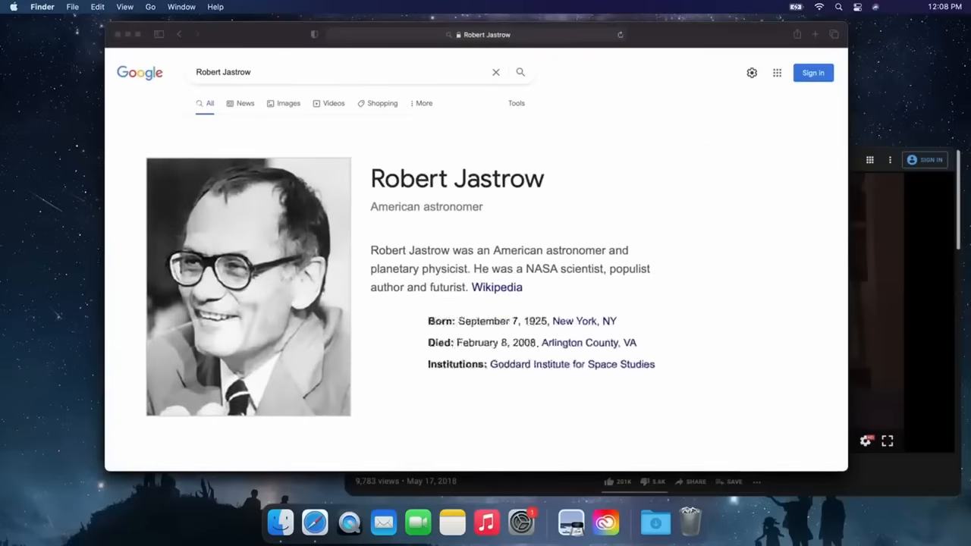
Bring the playing YouTube video forward over the astronomer's search results
left_click(909, 362)
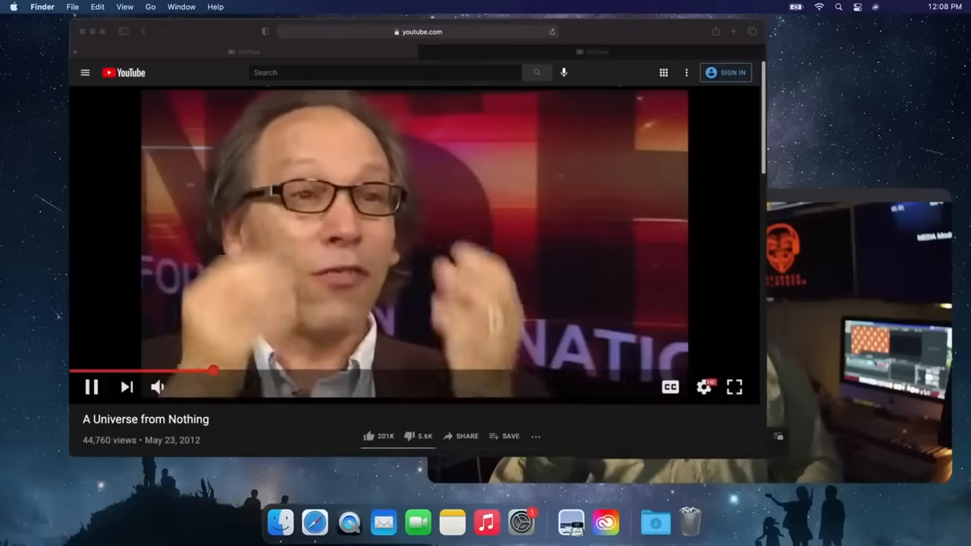
Switch to the Princess Bride video tab, then start the Mathematical equations video from the desktop
left_click(618, 53)
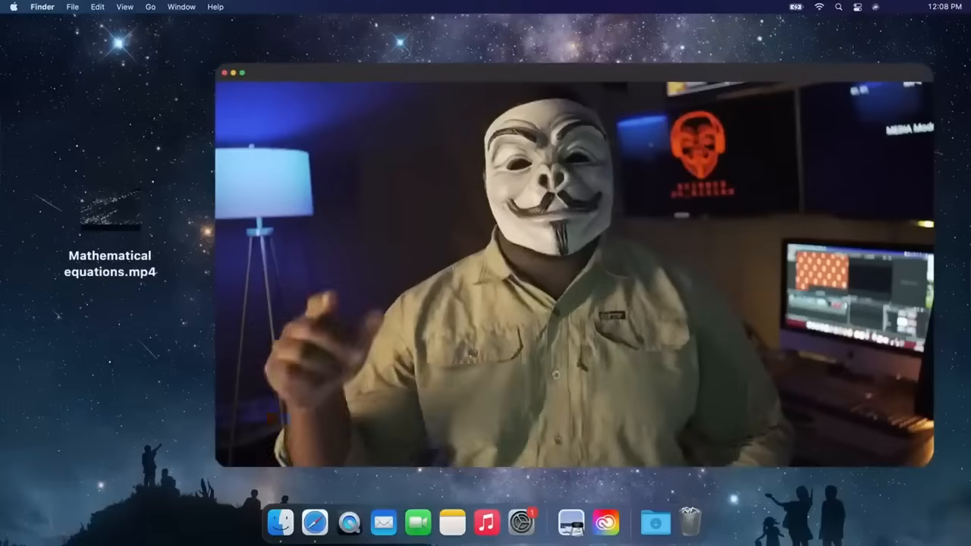
double_click(114, 266)
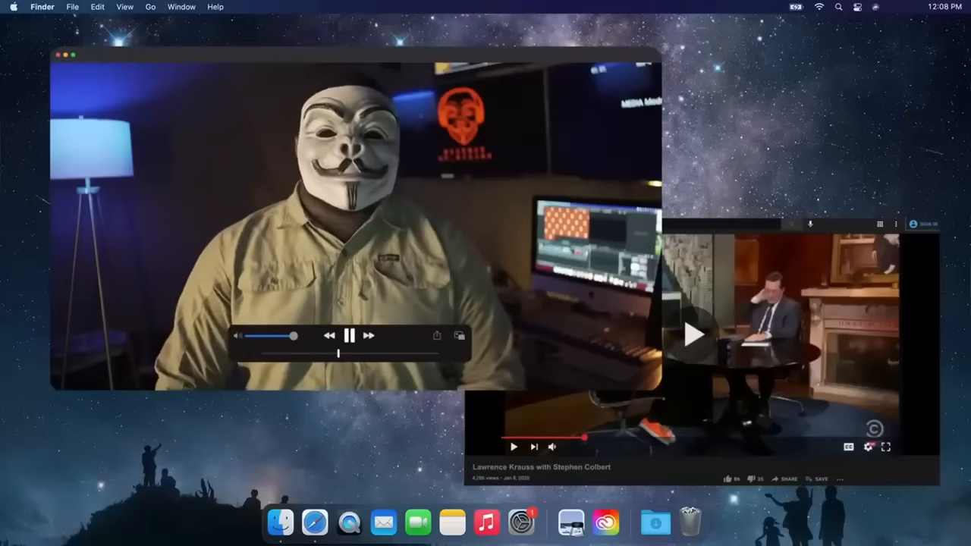
Play the Lawrence Krauss with Stephen Colbert clip, bring it forward and expand it to full screen
left_click(698, 355)
left_click(691, 339)
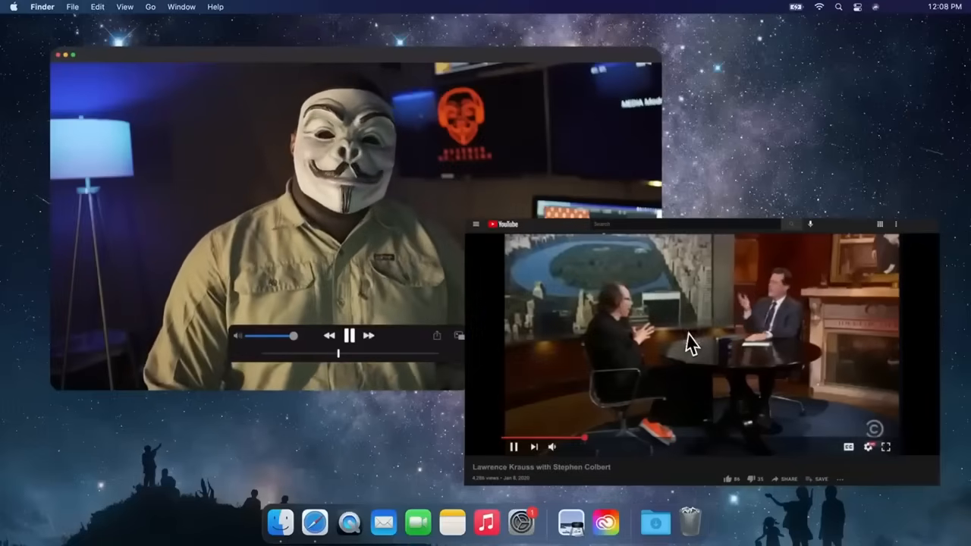
left_click(886, 447)
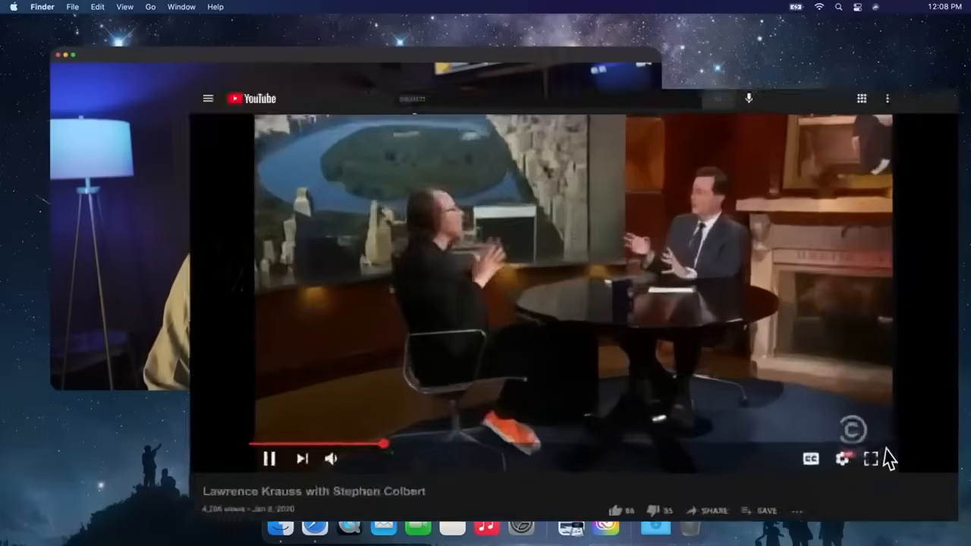